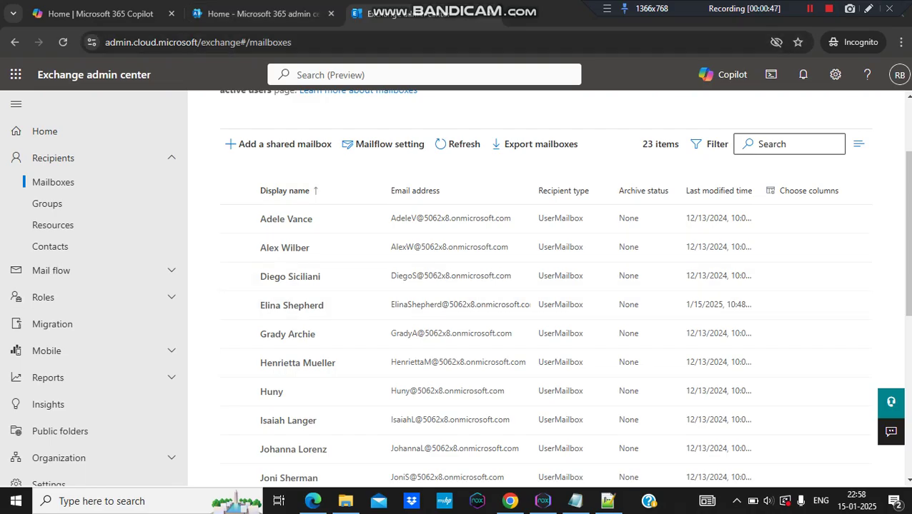
Close the Microsoft 365 Copilot page and locate the Exchange entry in the Microsoft 365 admin center's list of admin centers.
left_click(170, 14)
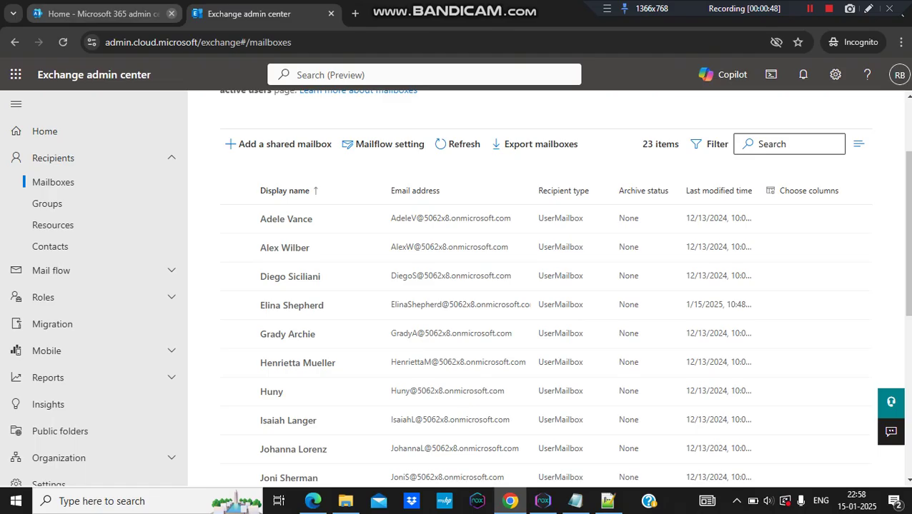
left_click(107, 14)
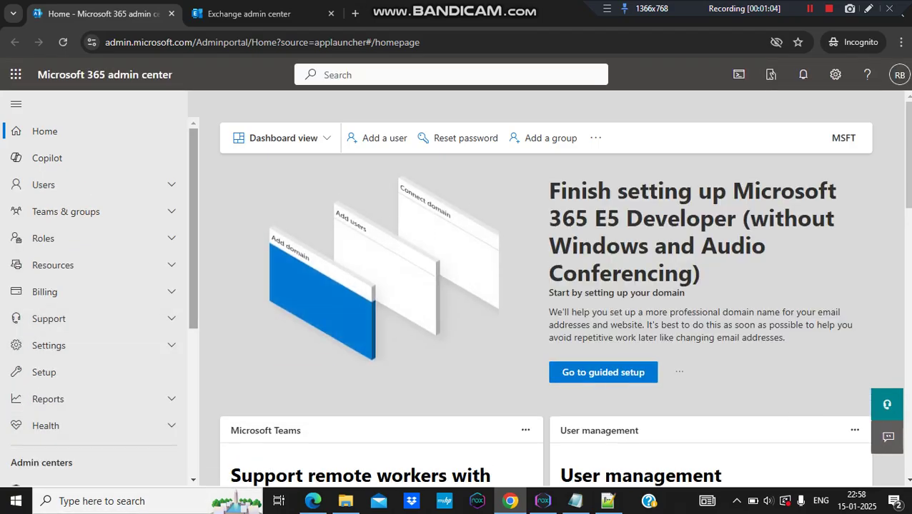
scroll(143, 355, "down", 4)
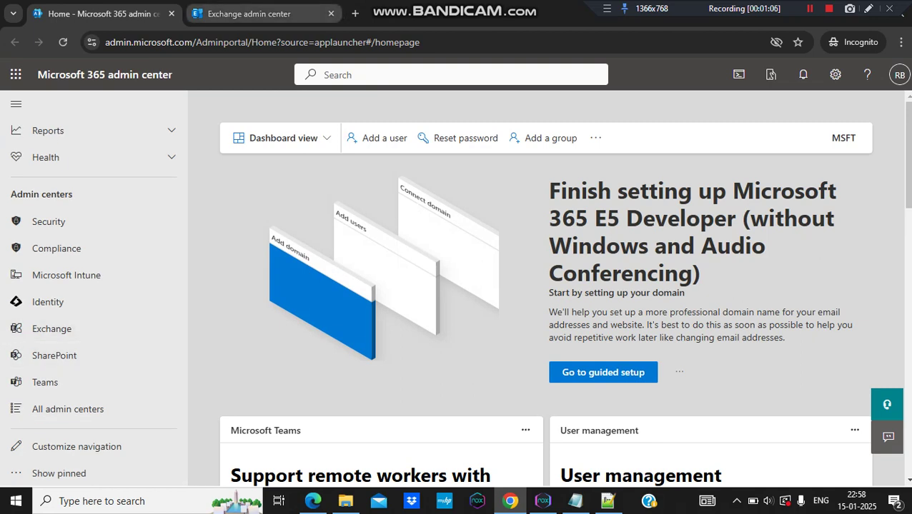
In the Exchange admin center, convert the seventh mailbox in the list from a regular to a shared mailbox.
left_click(249, 14)
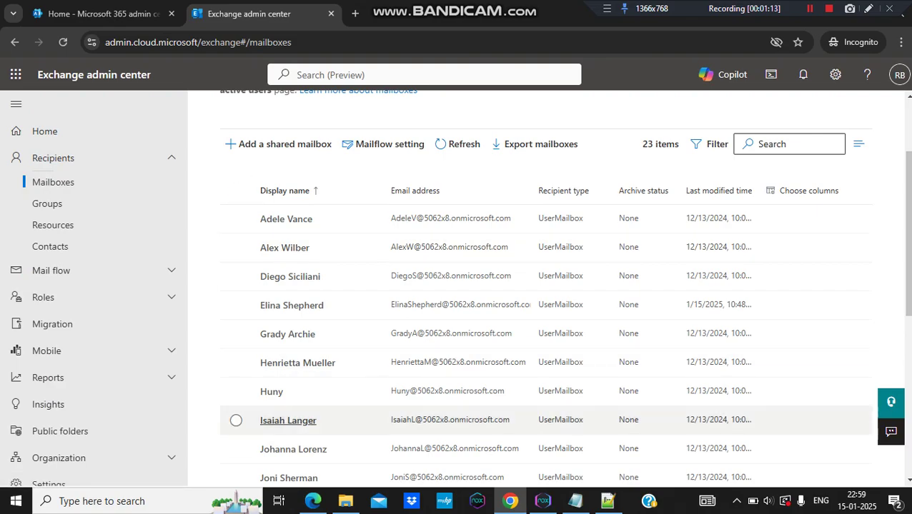
left_click(272, 392)
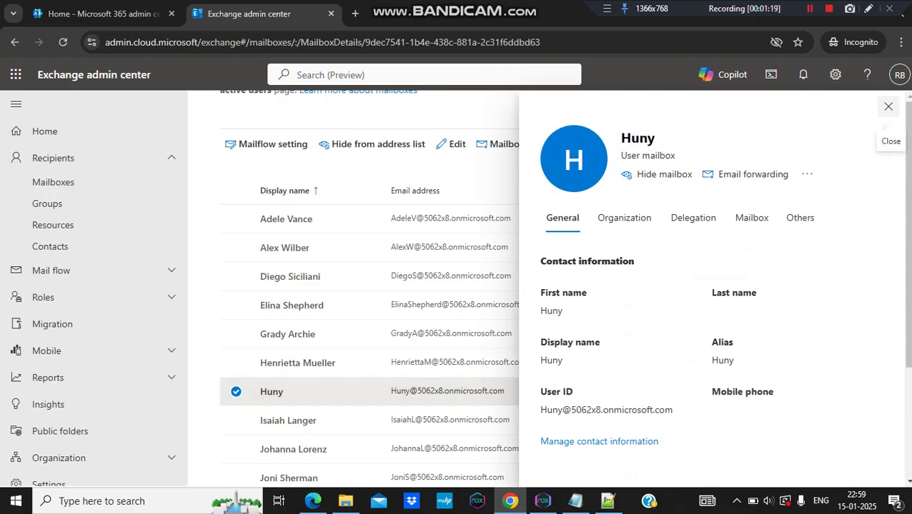
left_click(888, 106)
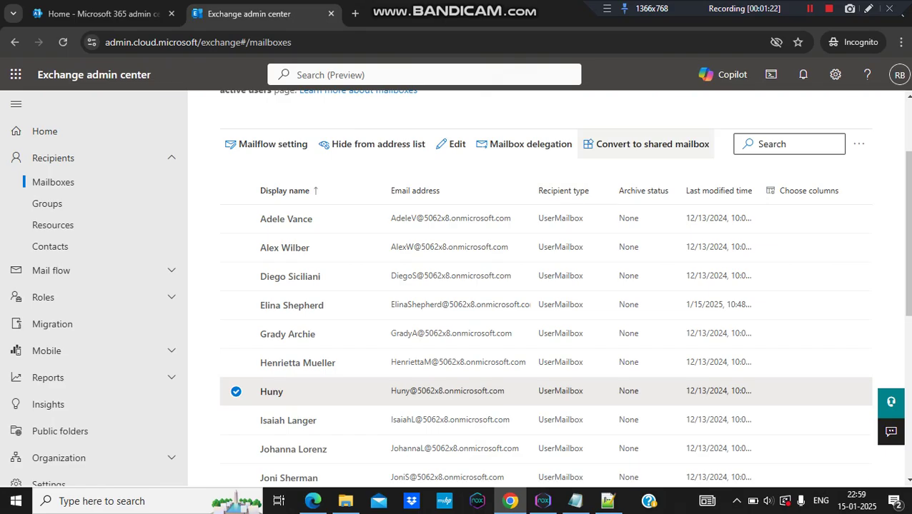
left_click(646, 144)
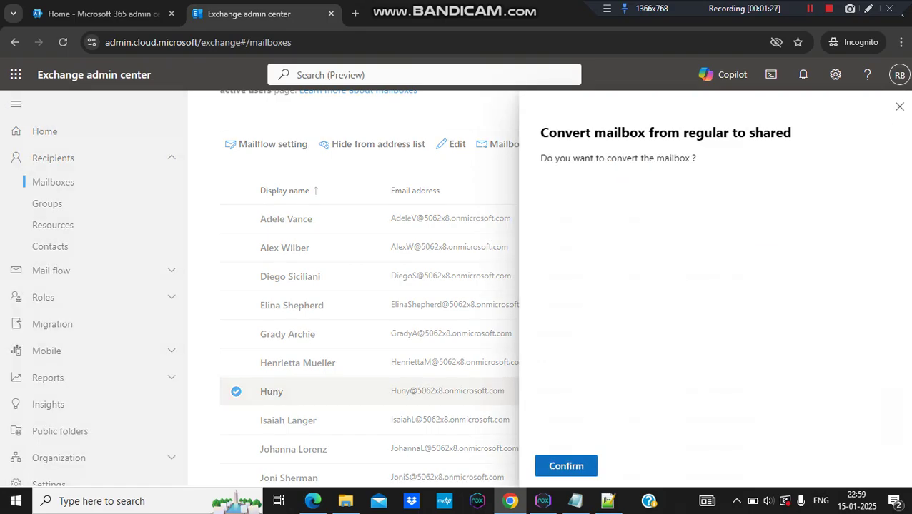
left_click(566, 466)
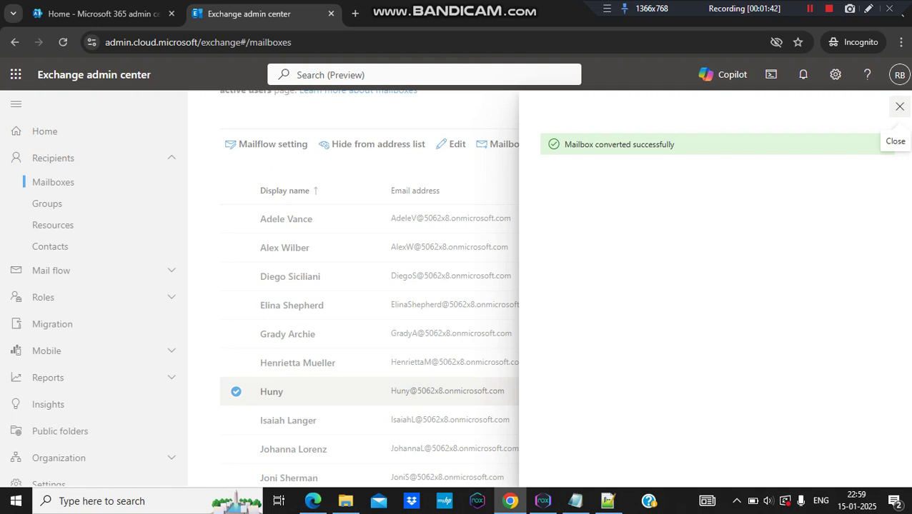
left_click(900, 107)
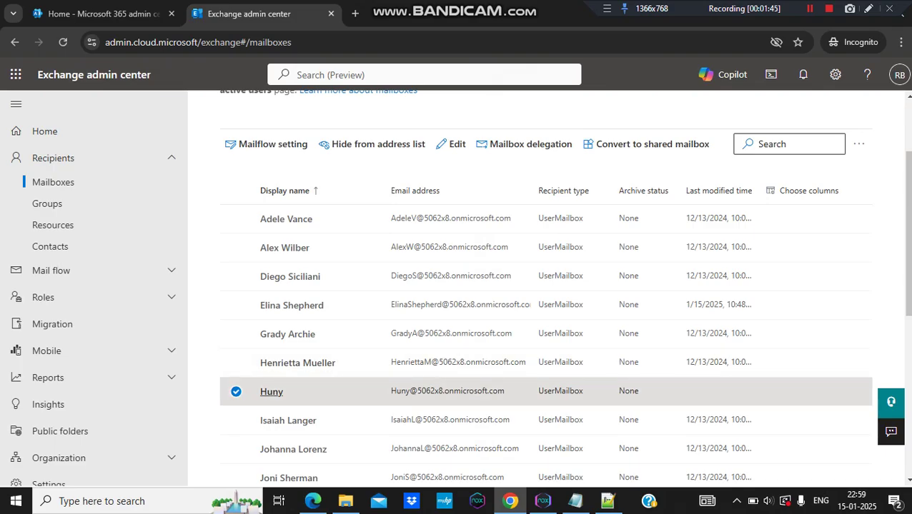
Grant the delegate, found by first name, the Send as permission on the converted shared mailbox.
left_click(271, 392)
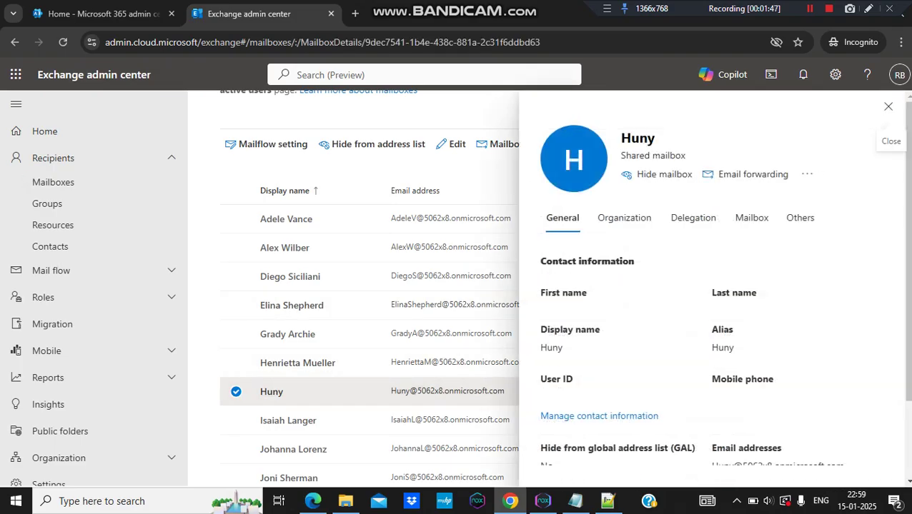
left_click(693, 217)
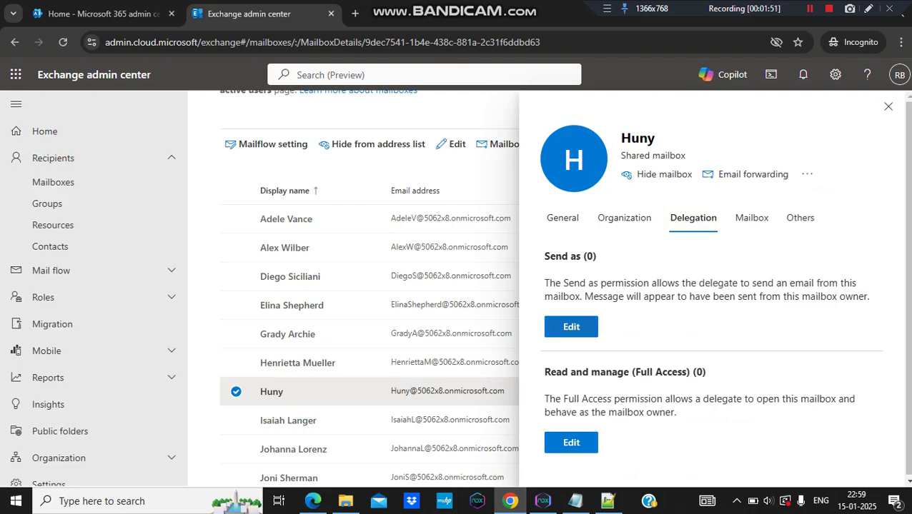
left_click(571, 326)
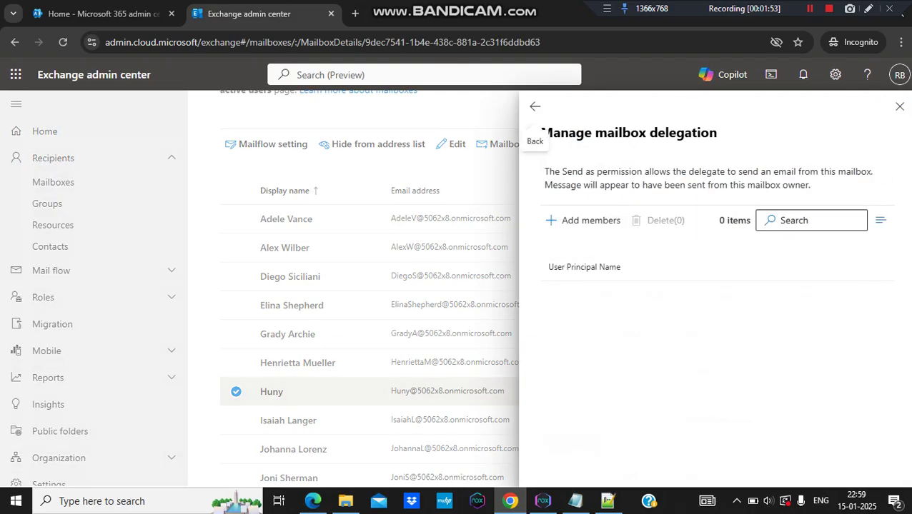
left_click(582, 220)
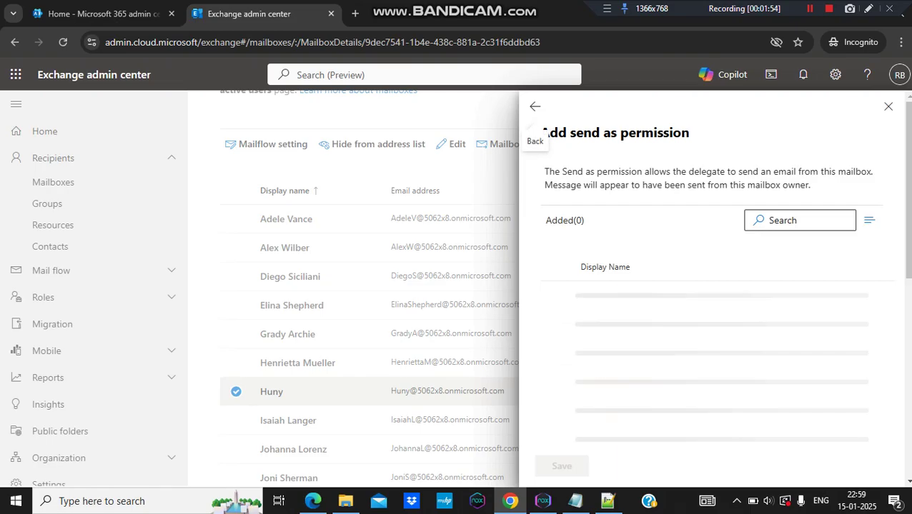
left_click(767, 219)
type("skeli")
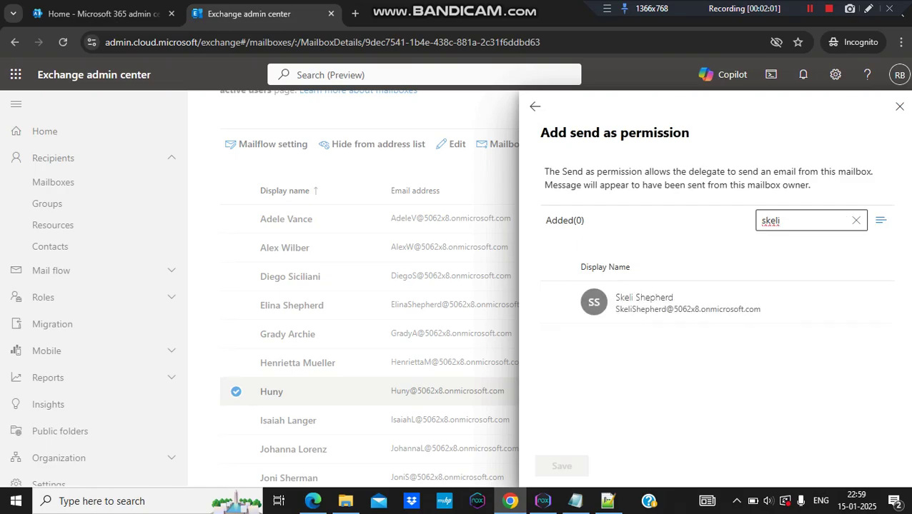
left_click(557, 296)
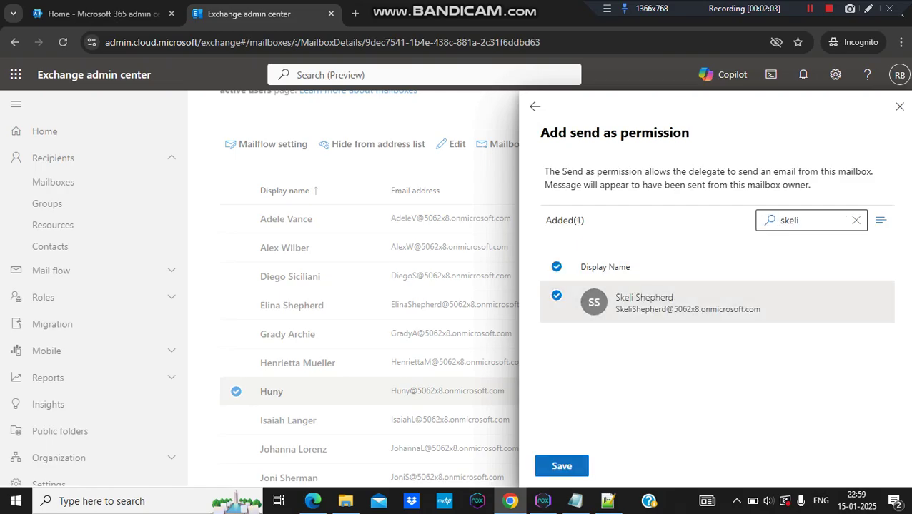
left_click(561, 466)
left_click(566, 467)
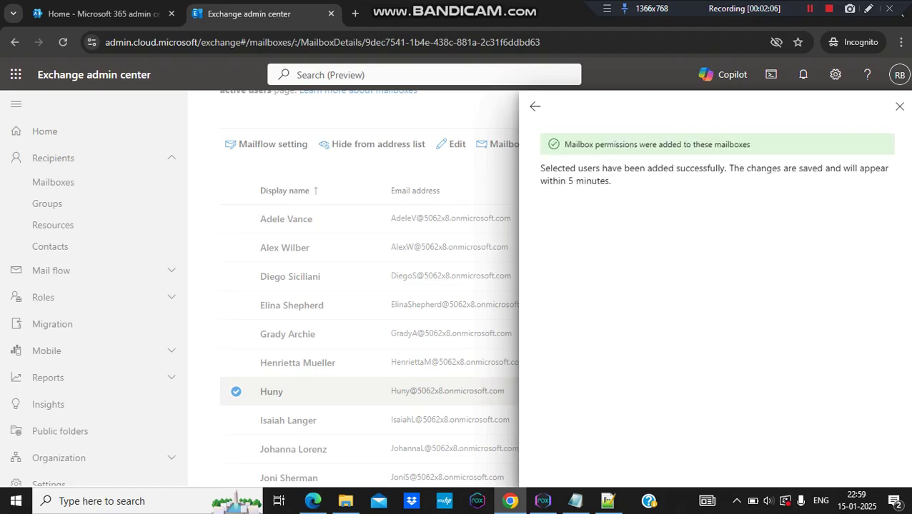
left_click(535, 106)
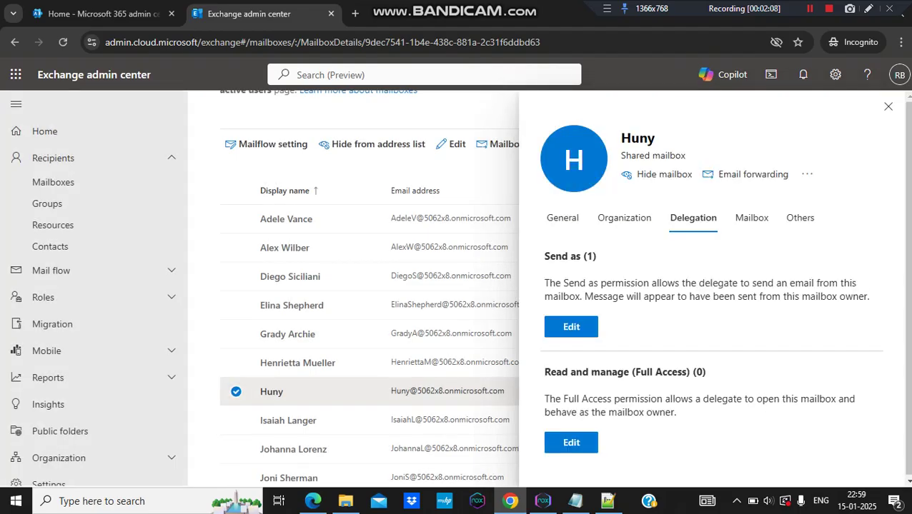
Grant the same delegate the Read and manage (Full Access) permission on the shared mailbox.
left_click(570, 442)
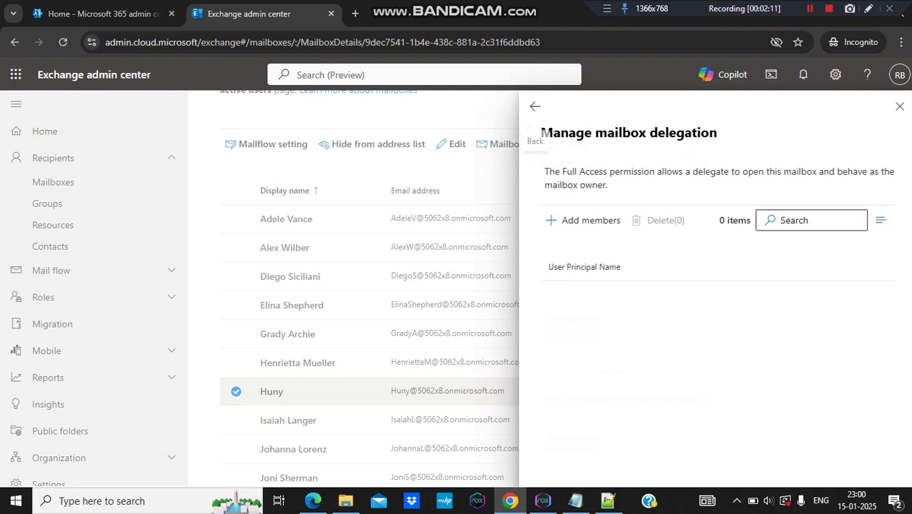
left_click(582, 220)
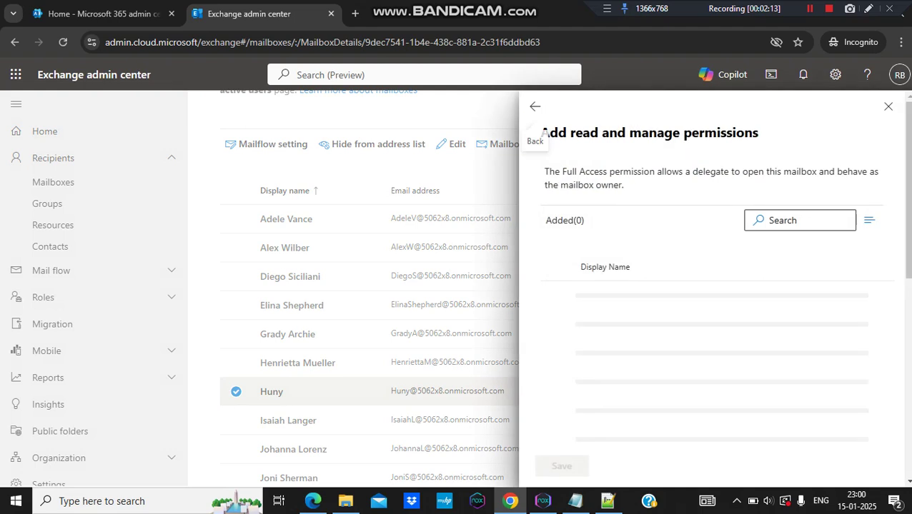
left_click(792, 220)
type("skeli")
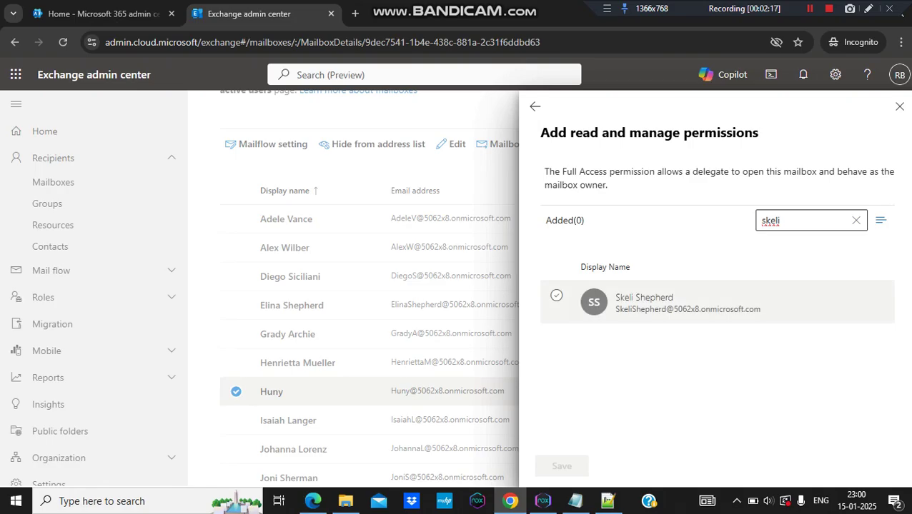
left_click(557, 296)
left_click(562, 466)
left_click(561, 466)
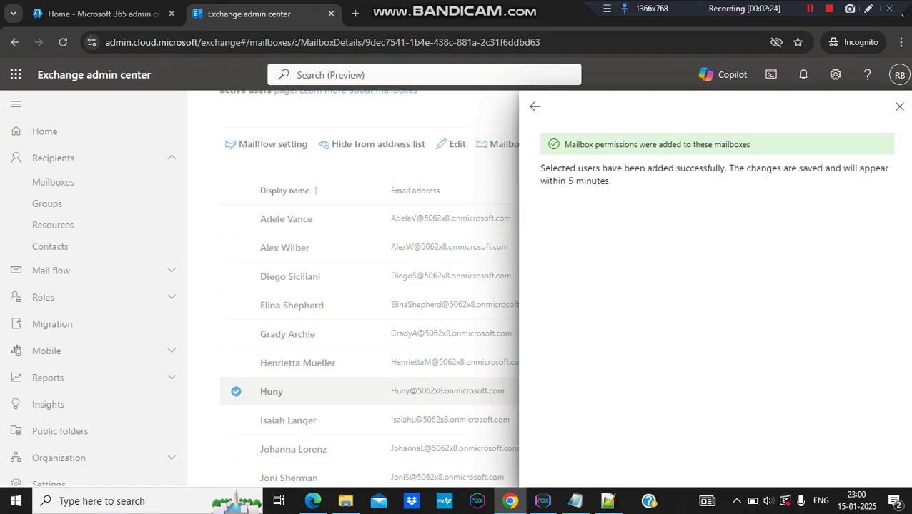
left_click(534, 105)
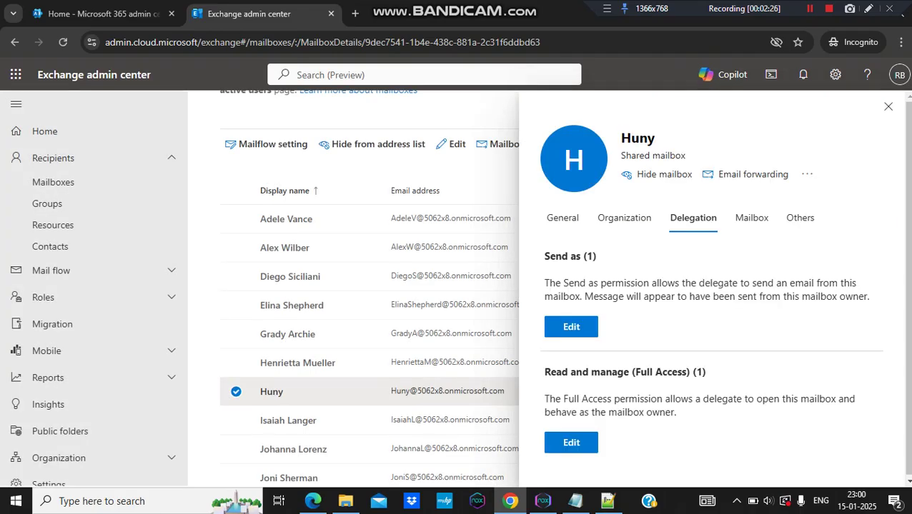
Copy the shared mailbox's User ID from its general contact information and close the mailbox details.
left_click(562, 218)
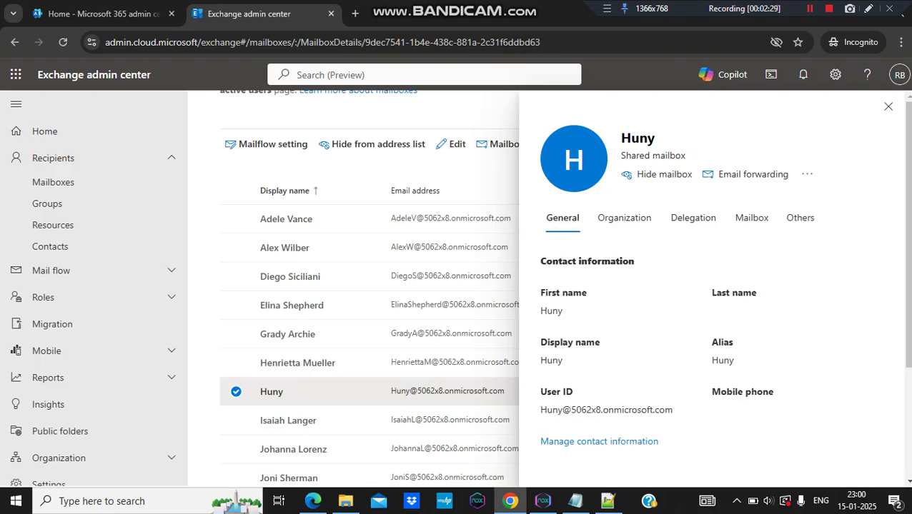
triple_click(606, 410)
key("ctrl+c")
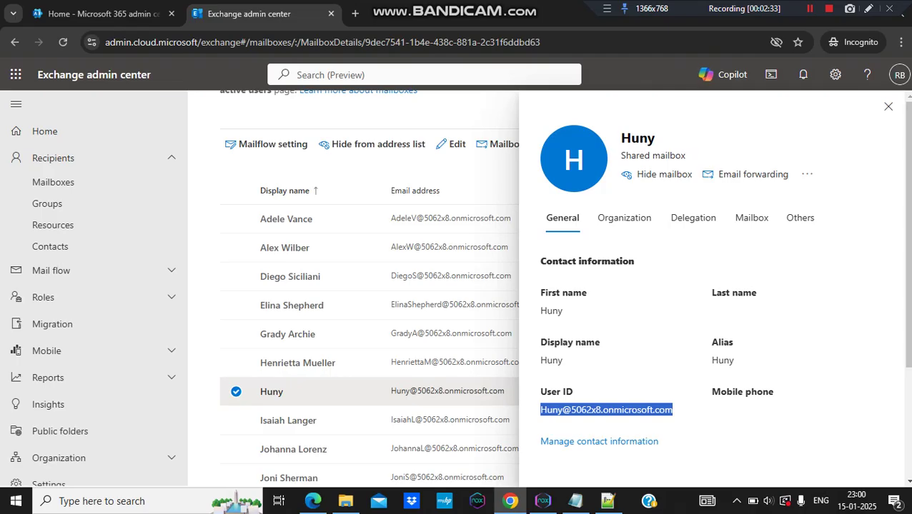
left_click(888, 107)
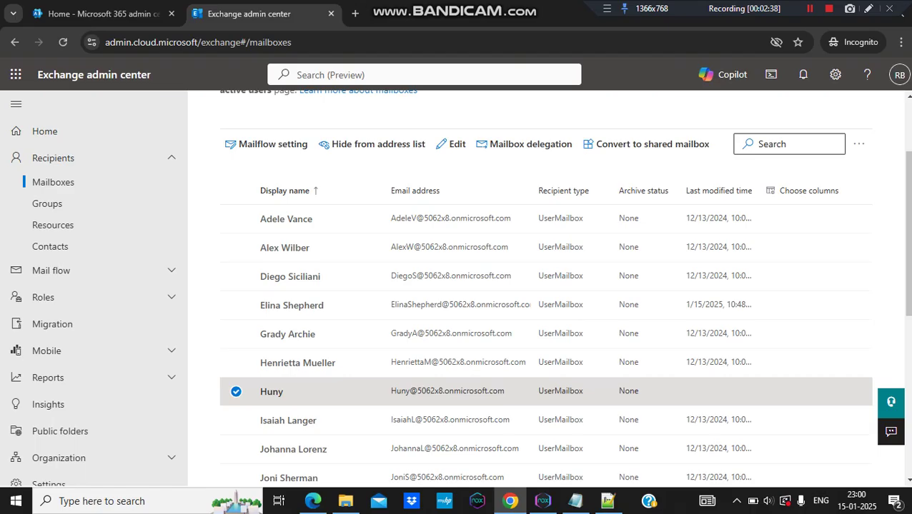
Reload the mailbox list and select the converted mailbox to check its recipient type.
left_click(63, 43)
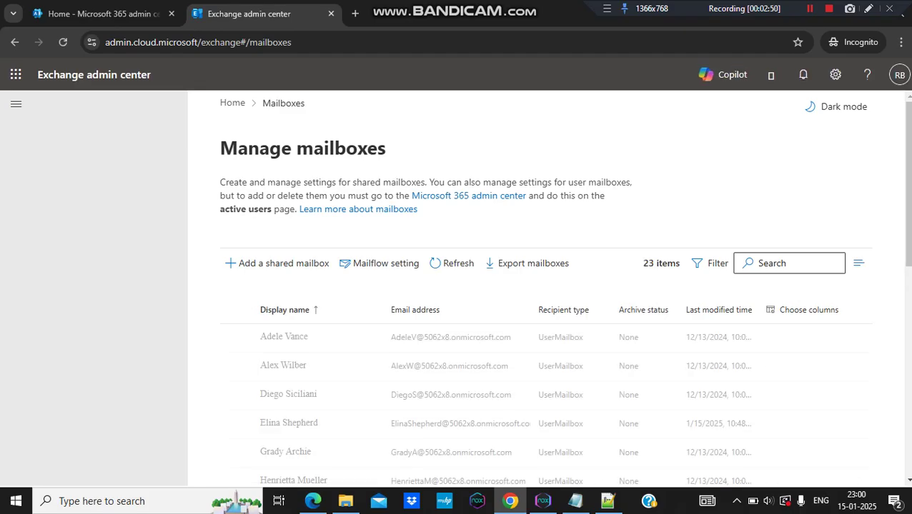
scroll(543, 286, "down", 2)
scroll(543, 285, "down", 1)
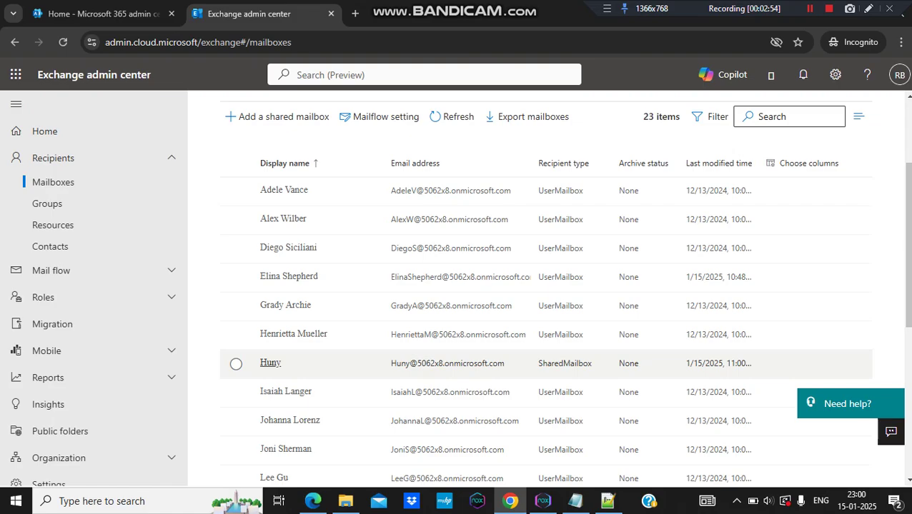
left_click(236, 365)
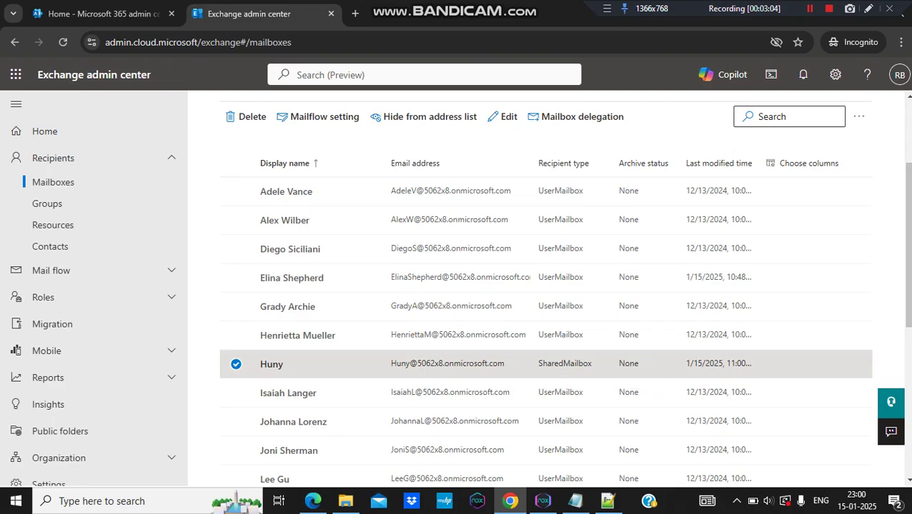
Switch to the delegate's Outlook on the web in the InPrivate Edge window and open the account options.
mouse_move(312, 501)
left_click(307, 446)
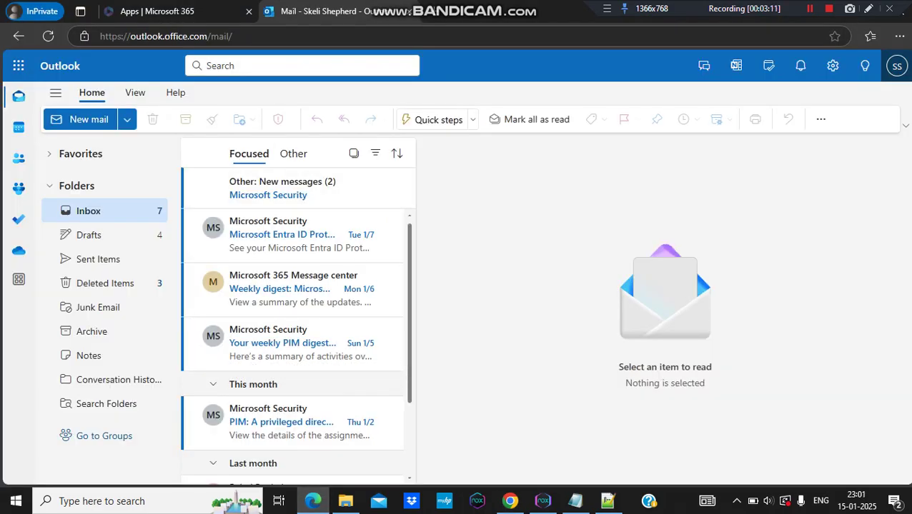
left_click(896, 65)
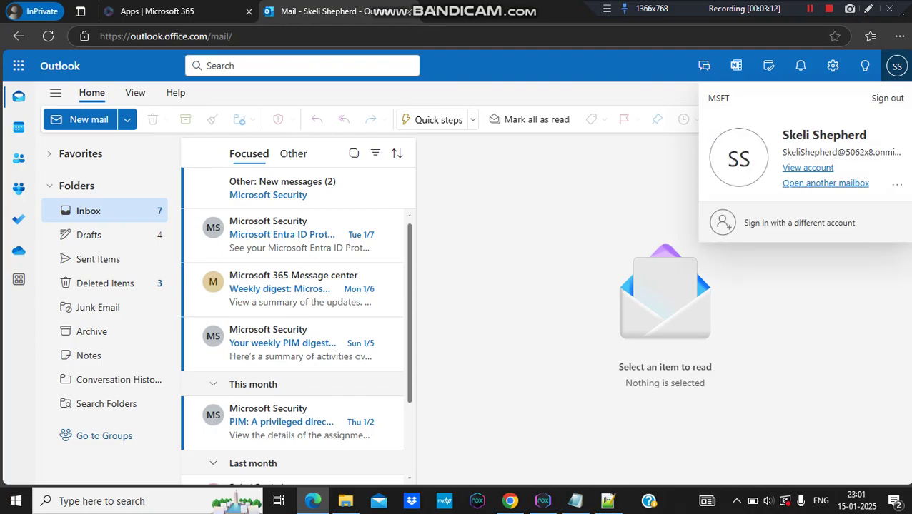
key("Escape")
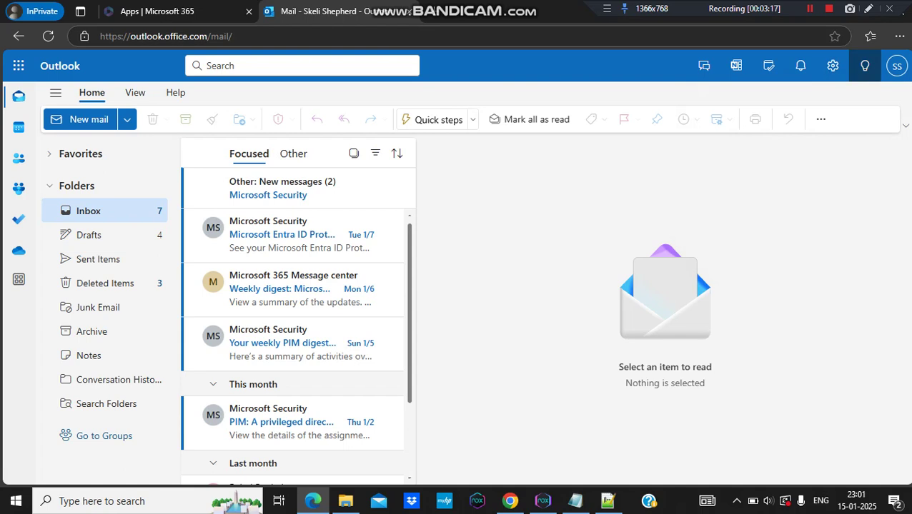
left_click(865, 65)
left_click(897, 65)
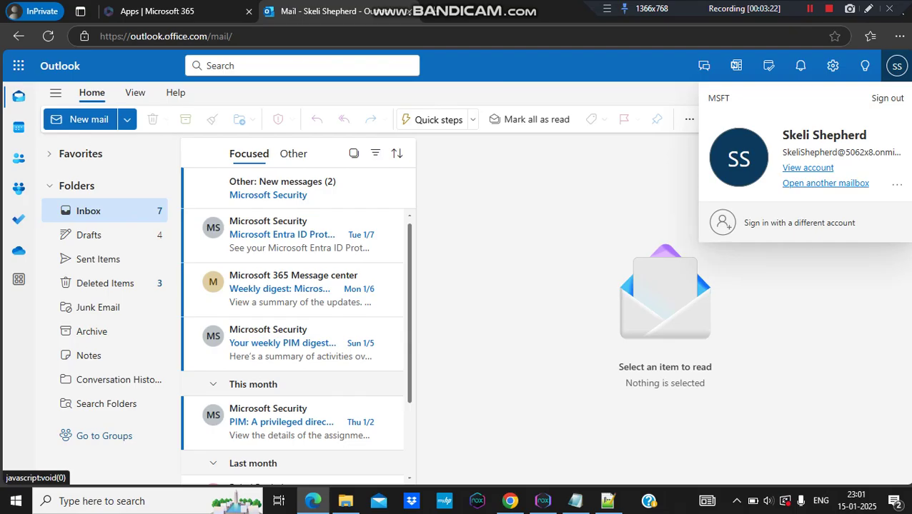
Open another mailbox from the delegate's account, using the copied address of the shared mailbox.
left_click(825, 183)
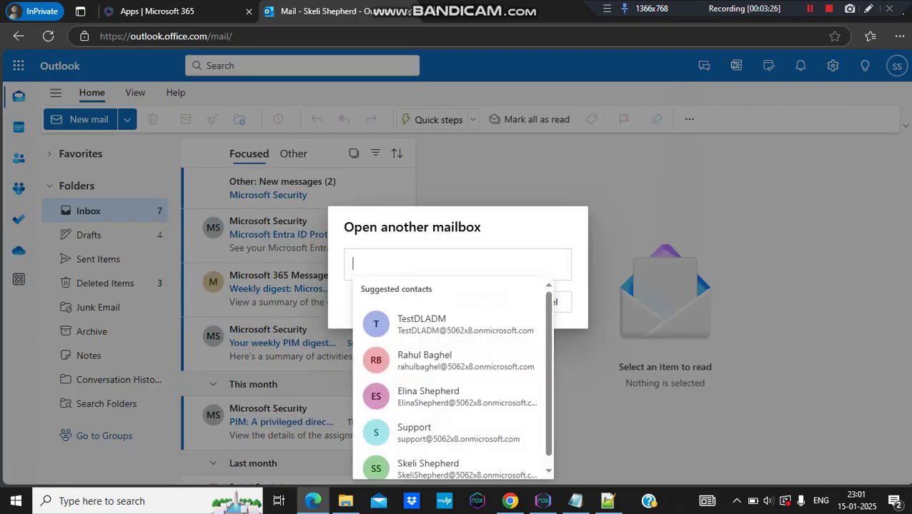
key("ctrl+v")
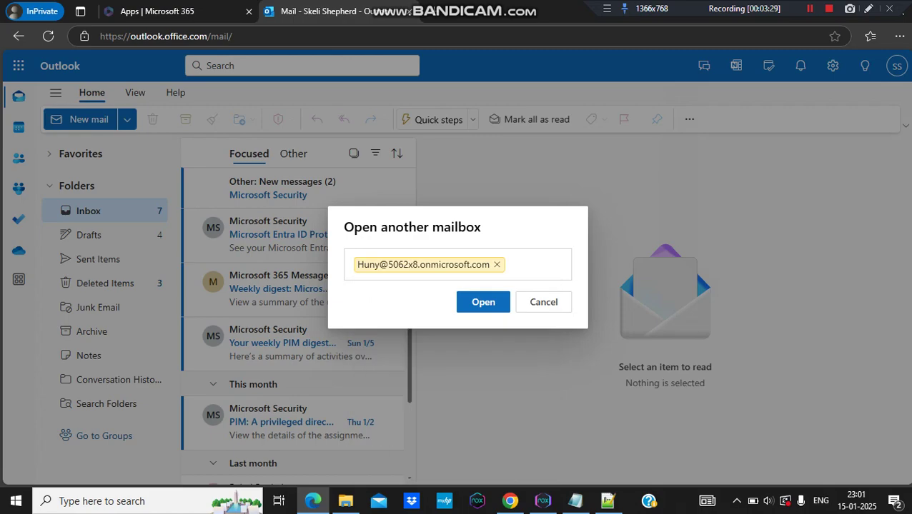
mouse_move(423, 265)
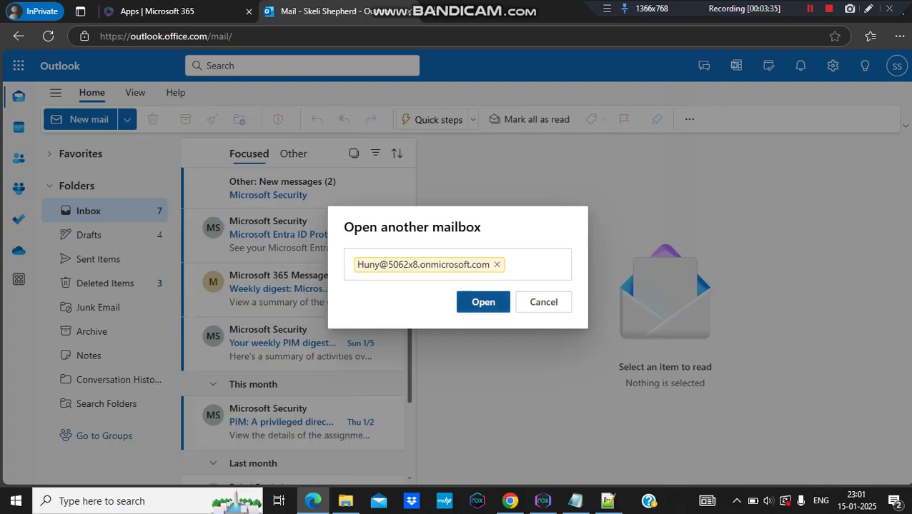
left_click(483, 301)
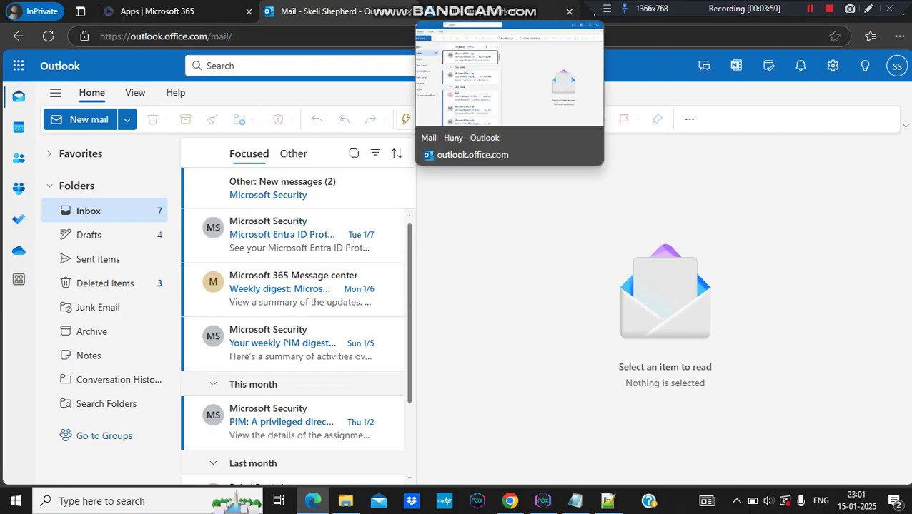
Go to the opened shared mailbox and examine the mailbox address in its URL.
left_click(486, 11)
key("ctrl+l")
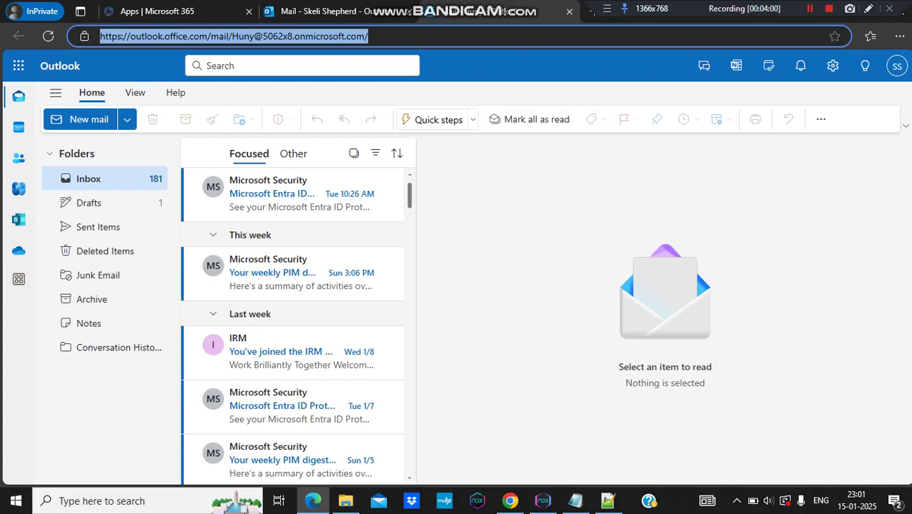
left_click(231, 37)
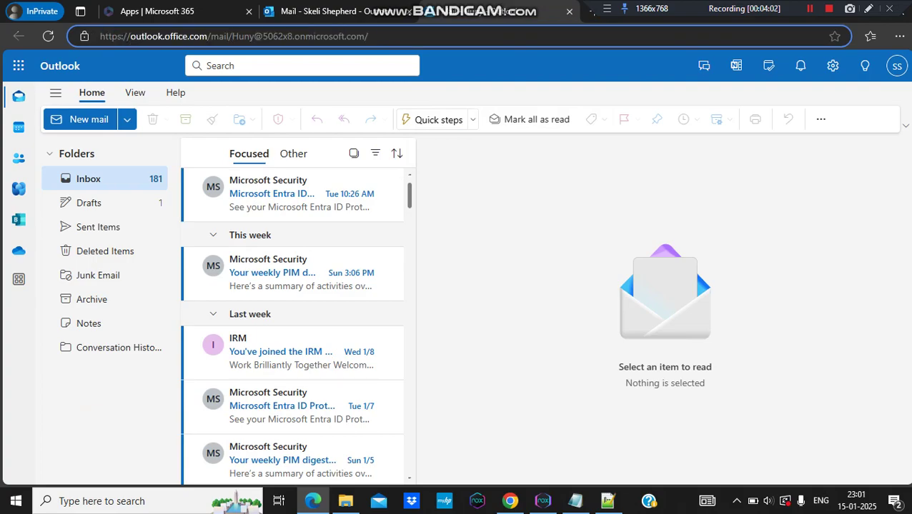
left_click_drag(254, 37, 218, 37)
left_click(369, 36)
Return to the delegate's own mailbox to review the account options, and switch back to the Exchange admin center.
key("BackSpace")
key("Return")
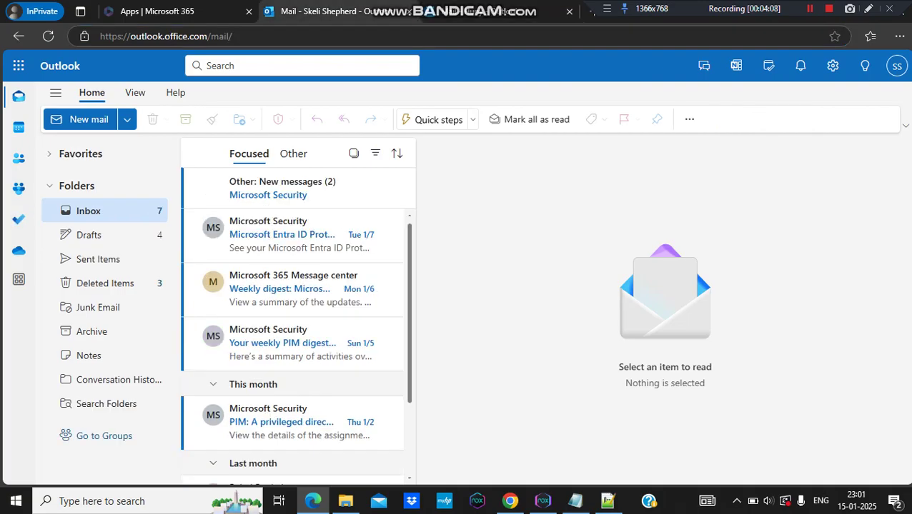
left_click(897, 65)
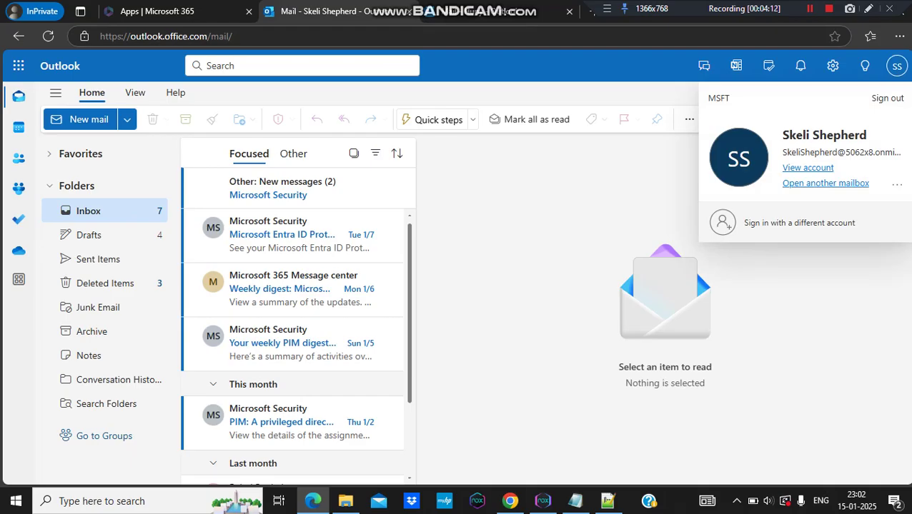
left_click(510, 501)
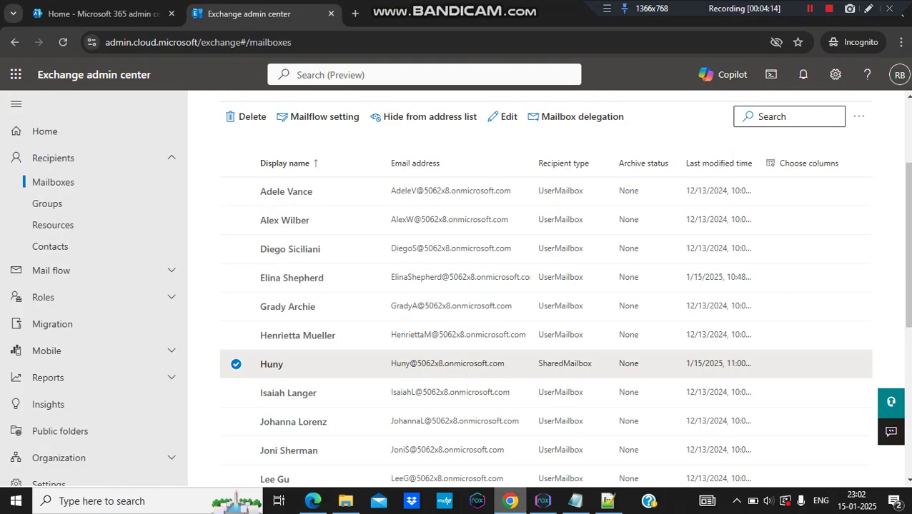